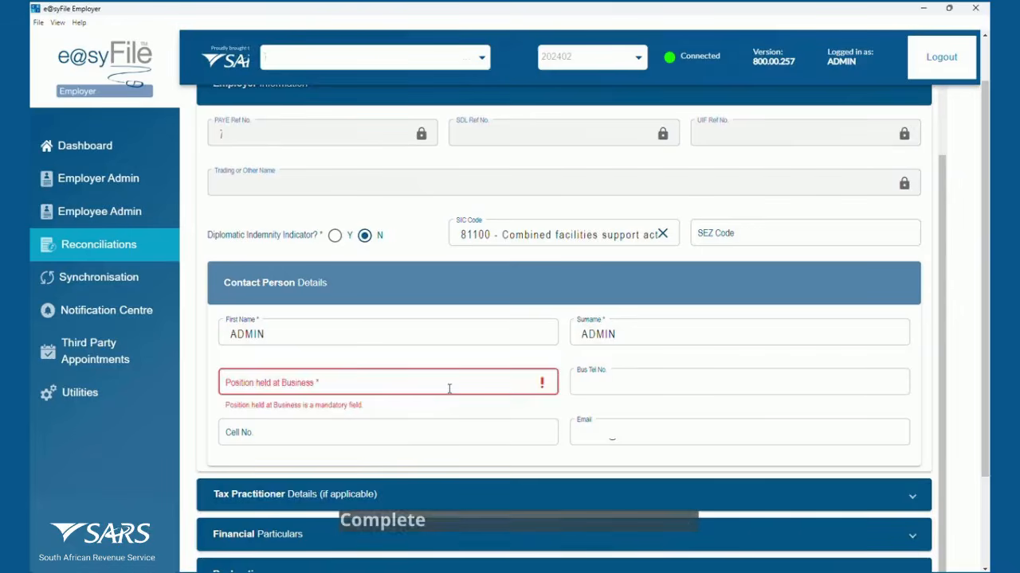
- Fill in the mandatory Position held at Business field in the contact person details
left_click(382, 545)
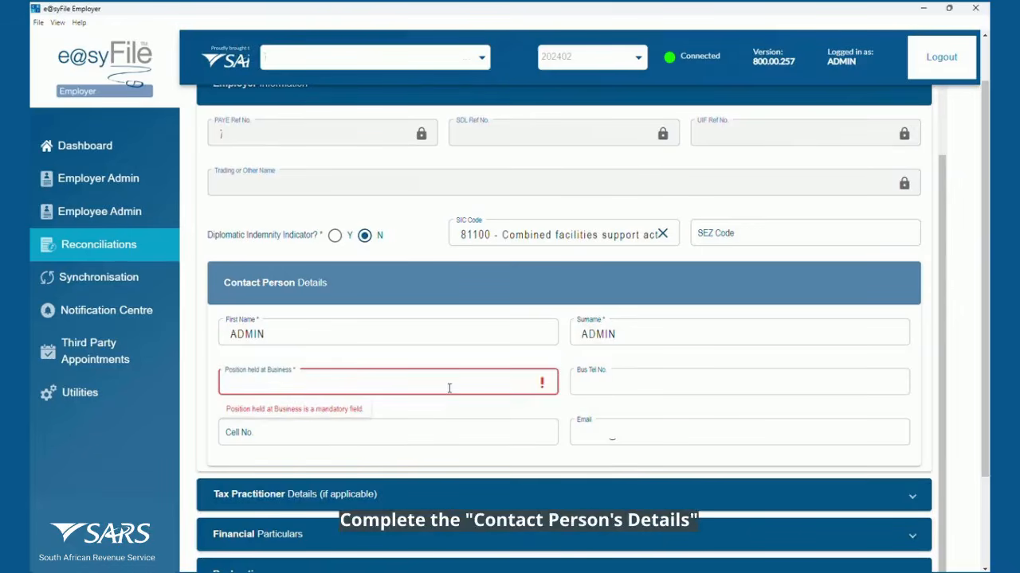
type("Pi")
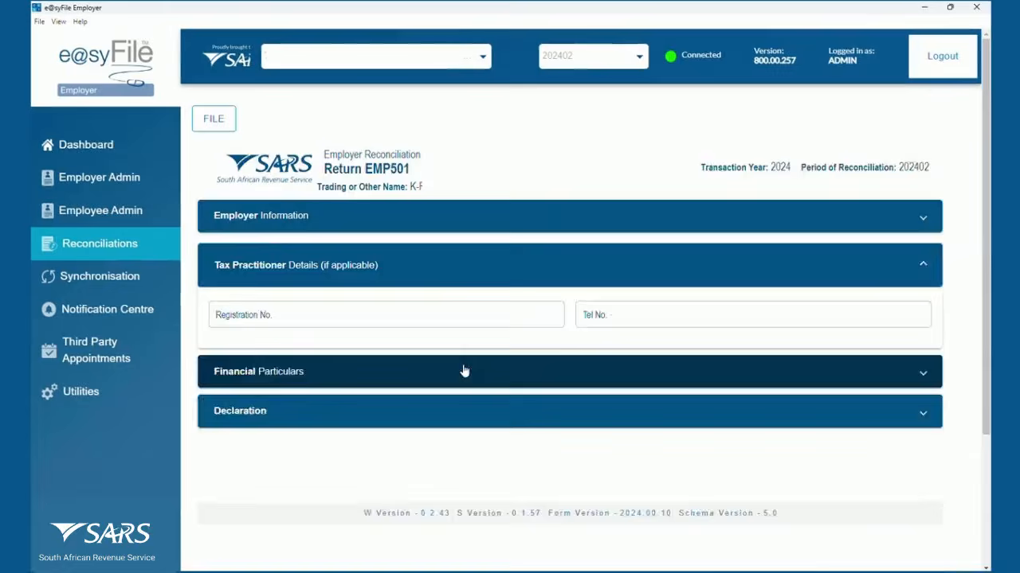
- Review the monthly liabilities, payments and tax certificate totals under Financial Particulars, and open the over/understatement reason section
left_click(462, 368)
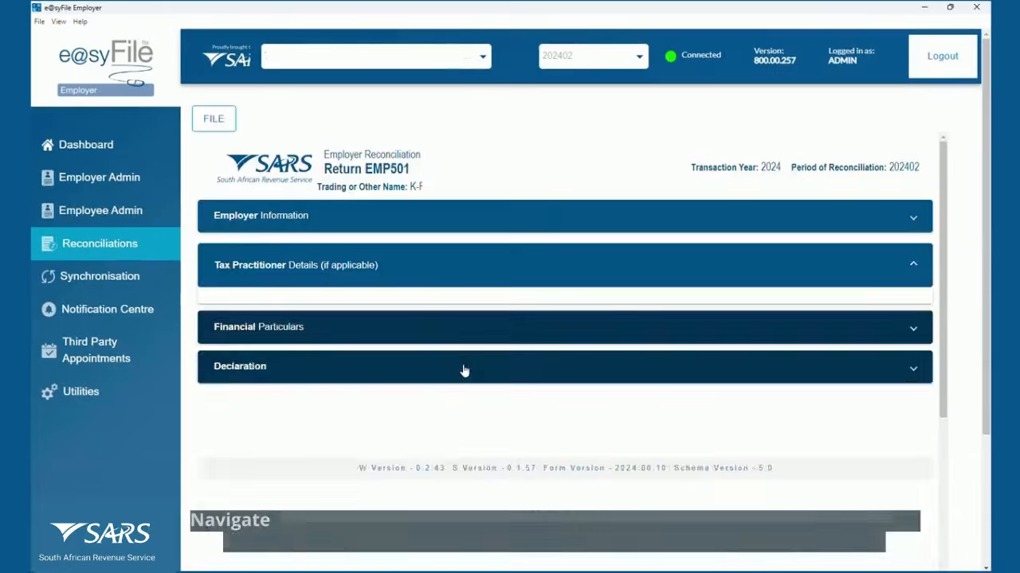
scroll(441, 358, "down", 3)
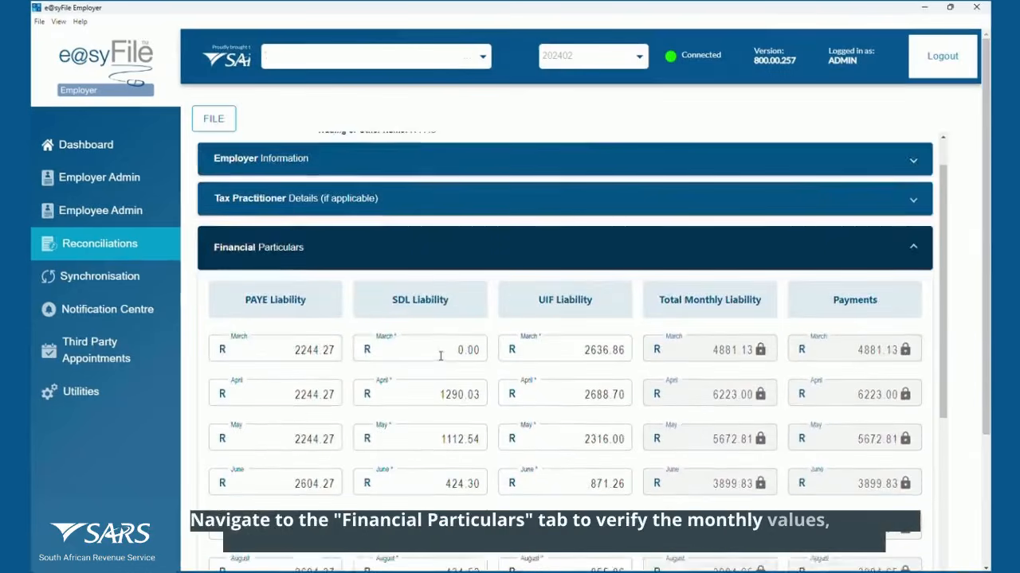
scroll(440, 358, "down", 1)
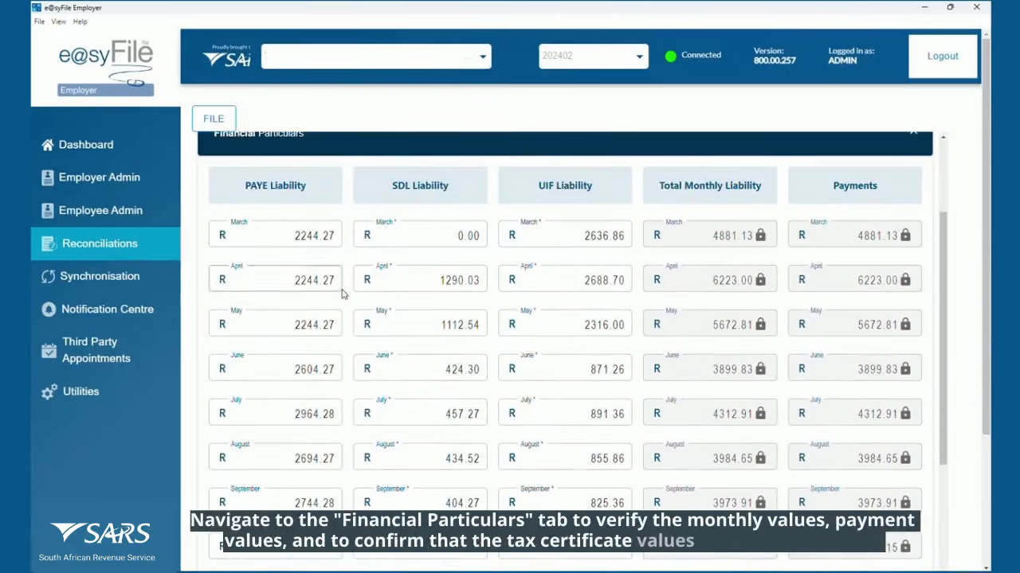
scroll(345, 292, "down", 5)
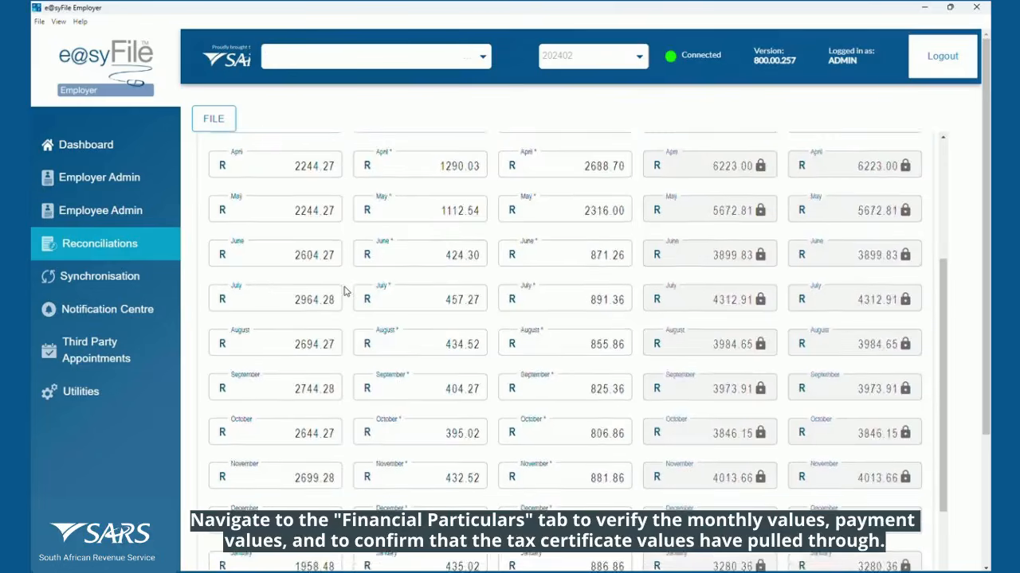
scroll(345, 292, "down", 2)
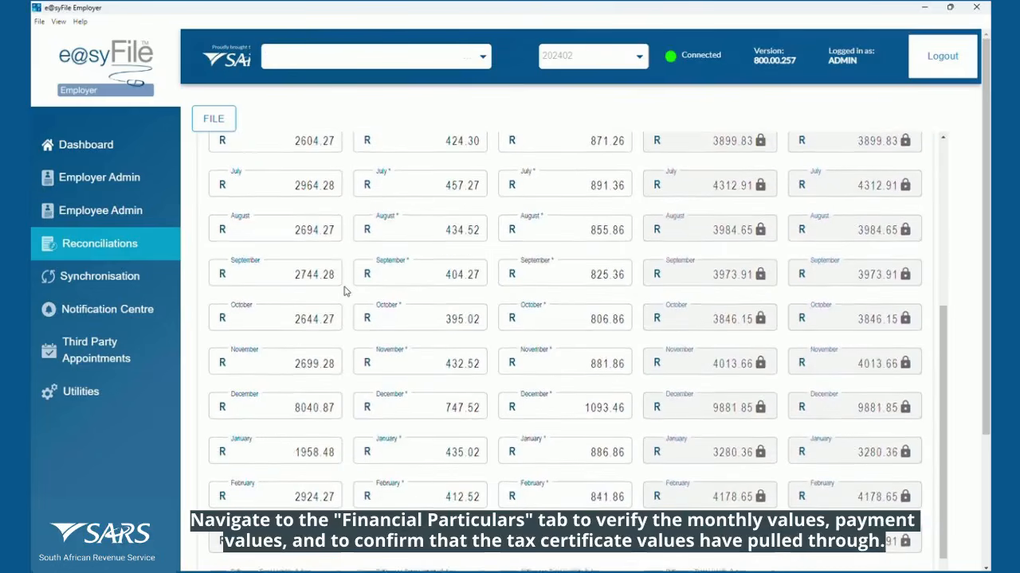
scroll(345, 291, "down", 3)
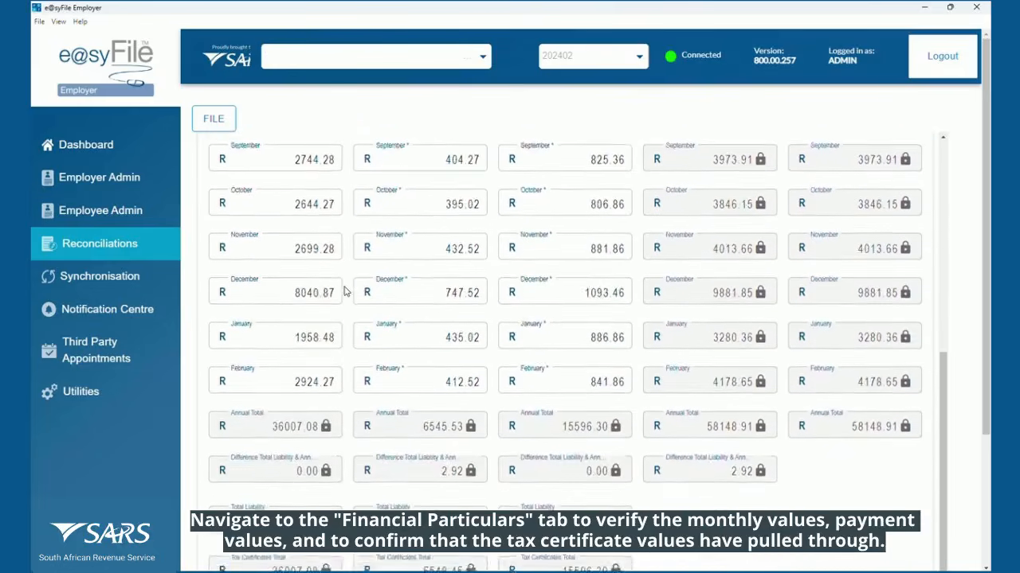
scroll(345, 292, "down", 12)
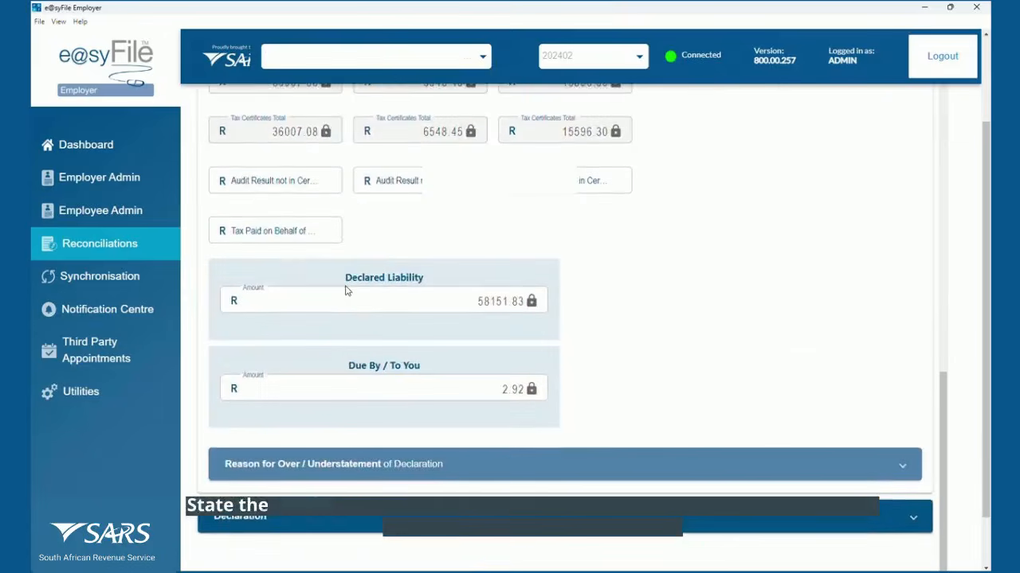
scroll(345, 291, "down", 2)
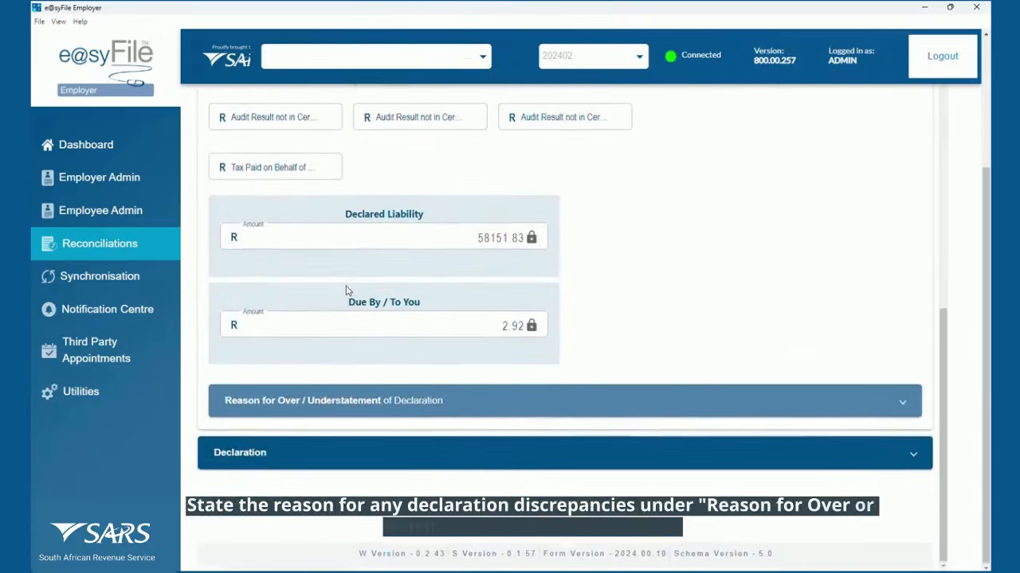
left_click(536, 411)
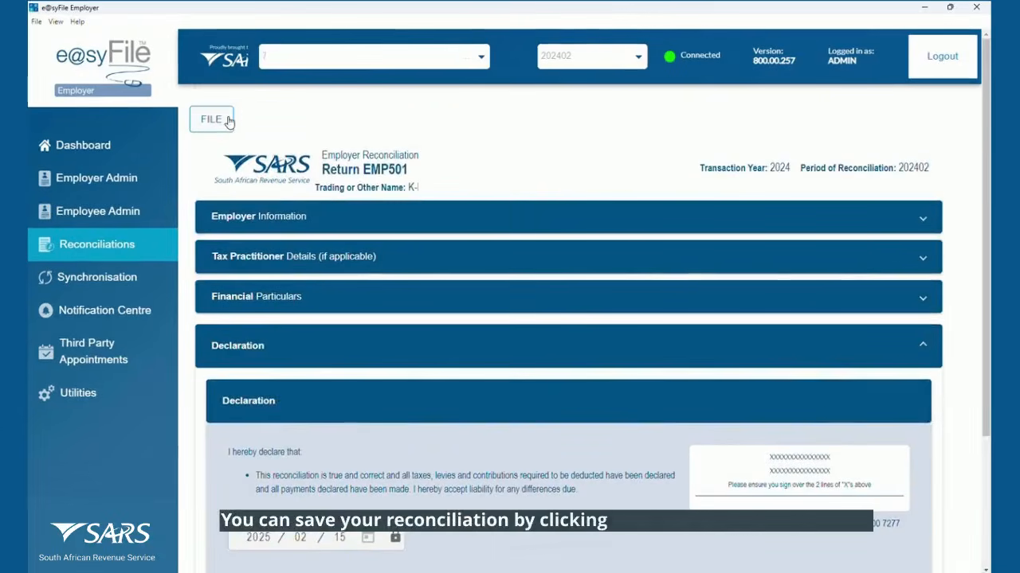
- Save the EMP501 return, acknowledge the save, and file and close the form
left_click(228, 120)
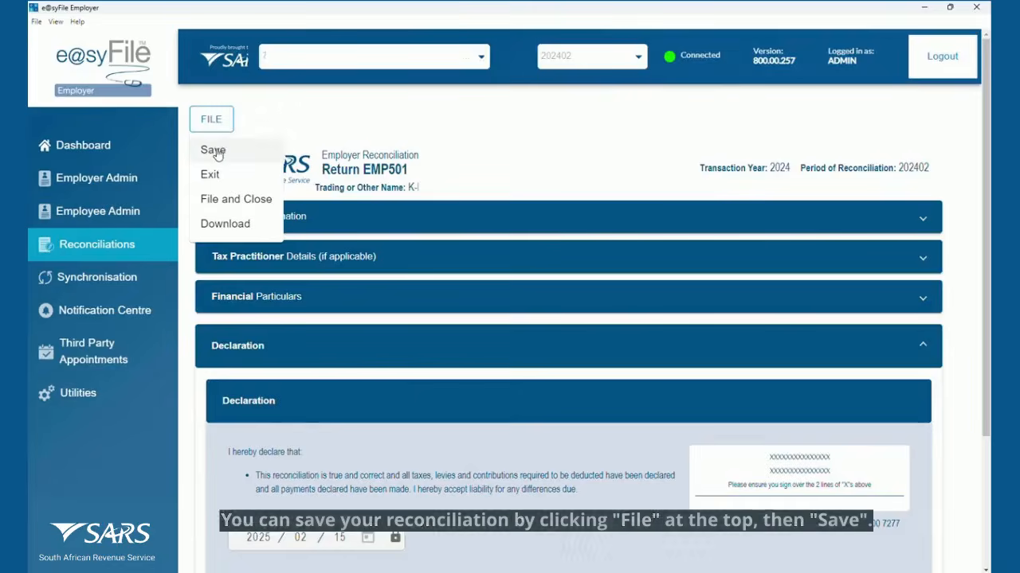
left_click(215, 152)
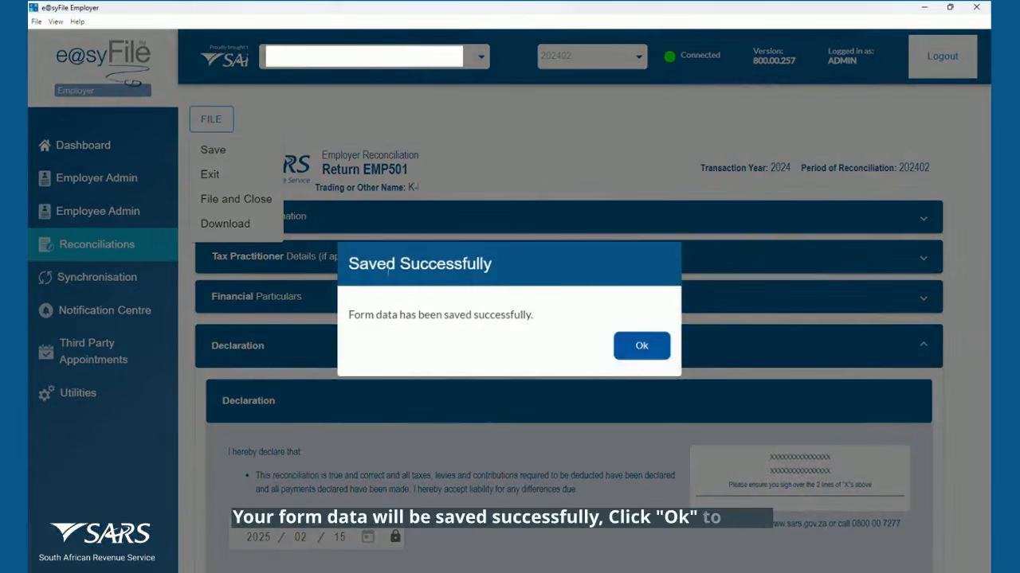
left_click(640, 346)
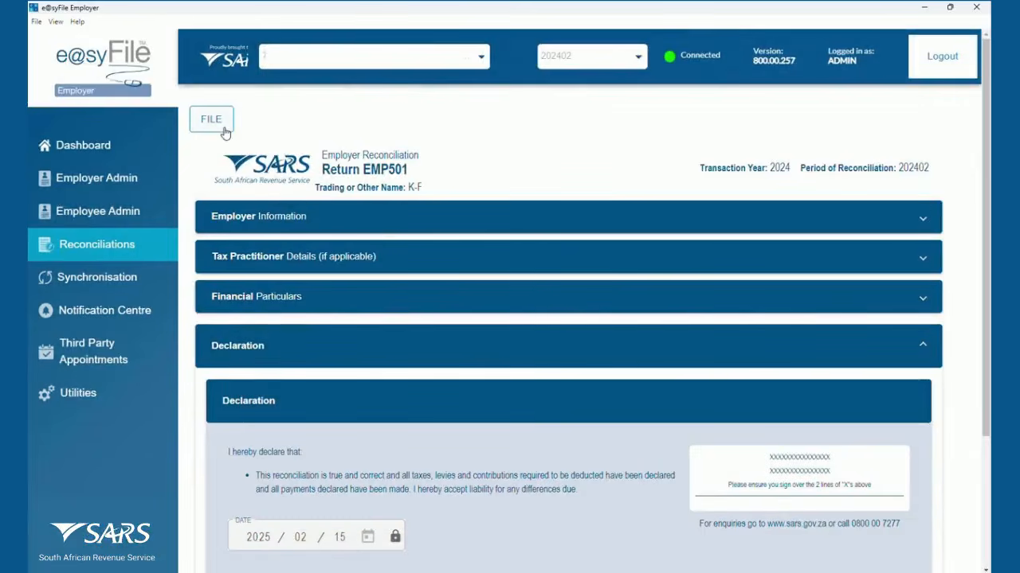
left_click(224, 130)
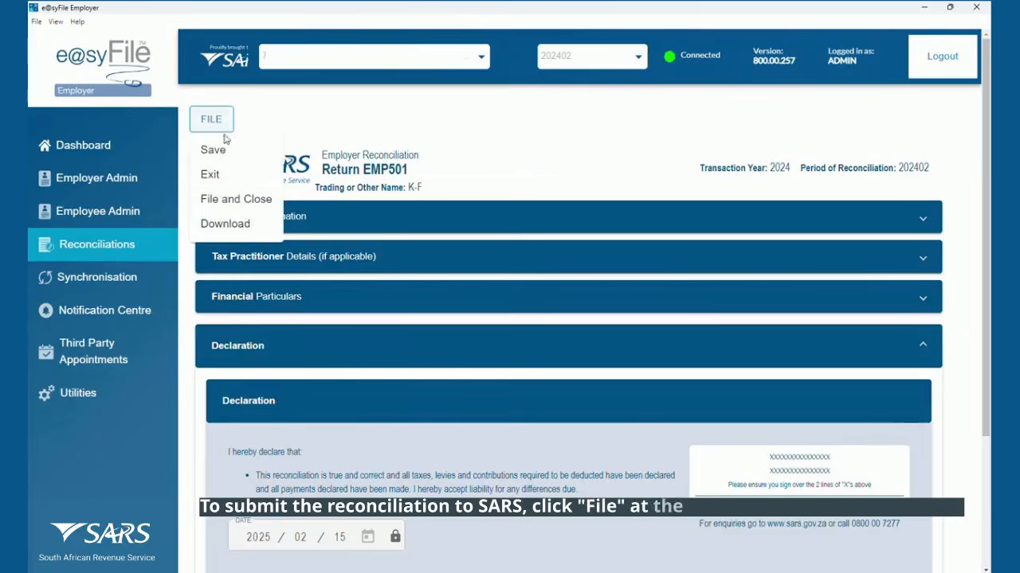
left_click(220, 204)
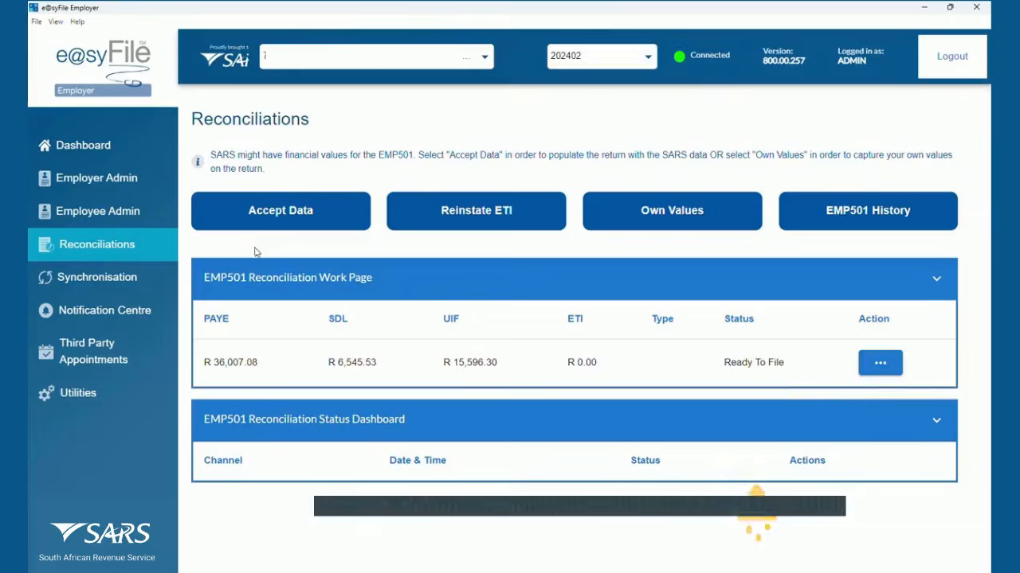
- Try to submit the EMP501 reconciliation on the work page to SARS and dismiss the validation message
left_click(880, 362)
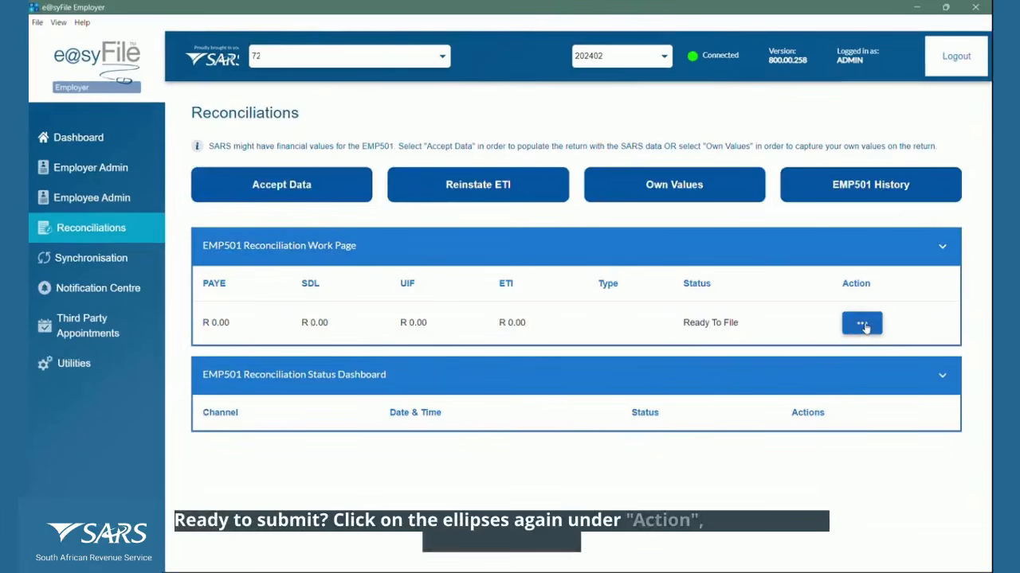
left_click(863, 324)
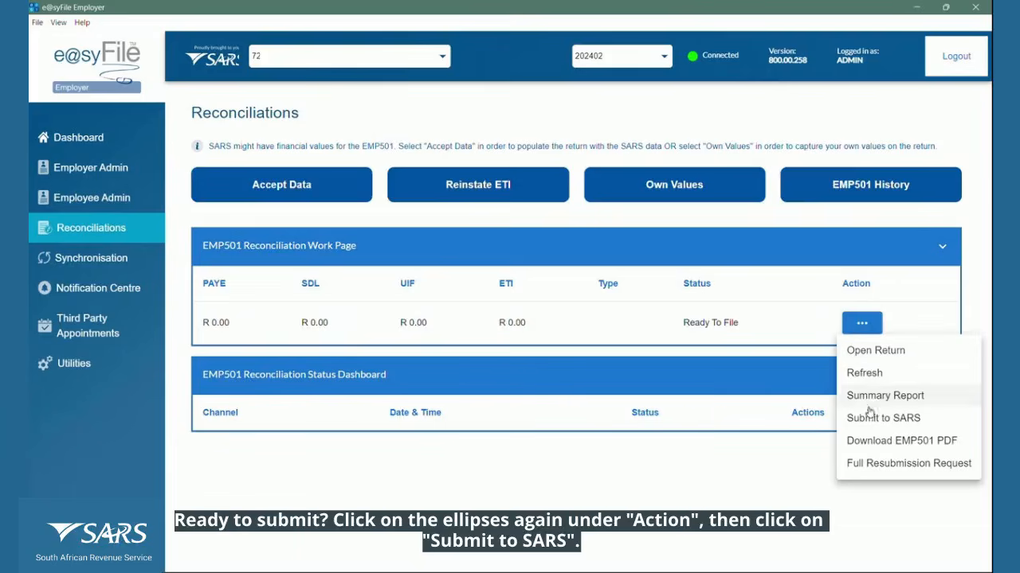
left_click(882, 418)
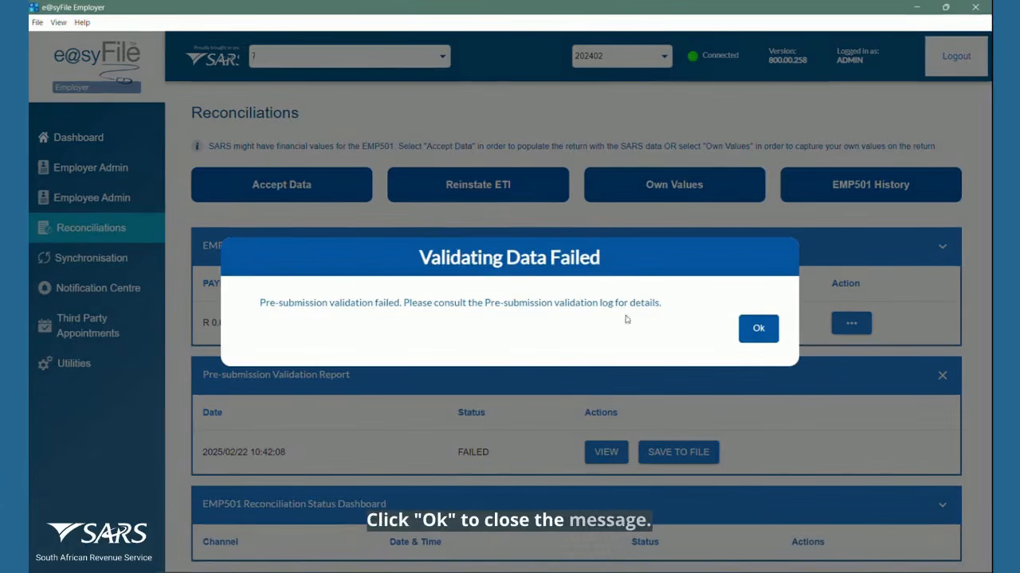
left_click(758, 331)
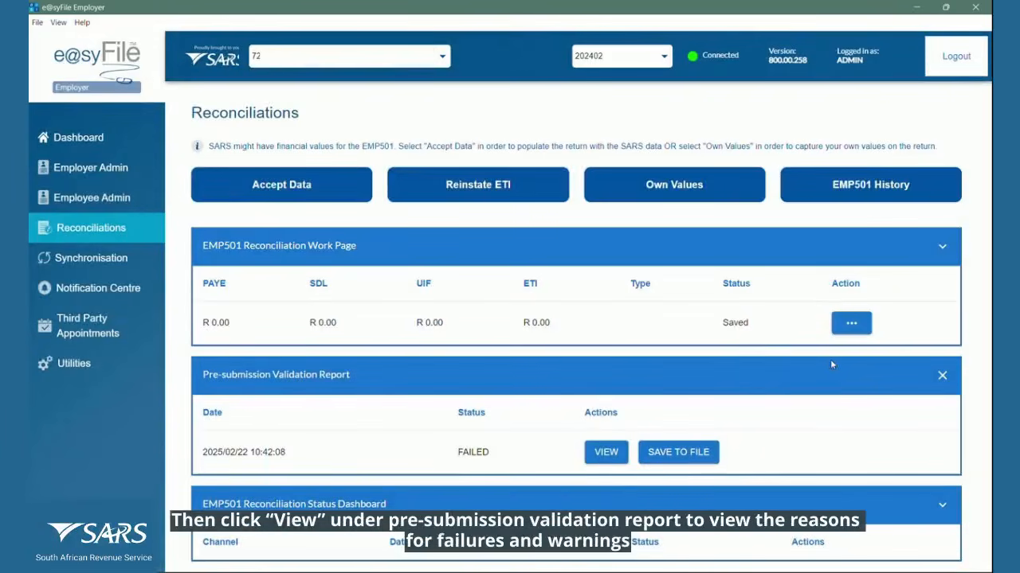
- Examine the failures and warnings in the pre-submission validation log and close it
left_click(605, 452)
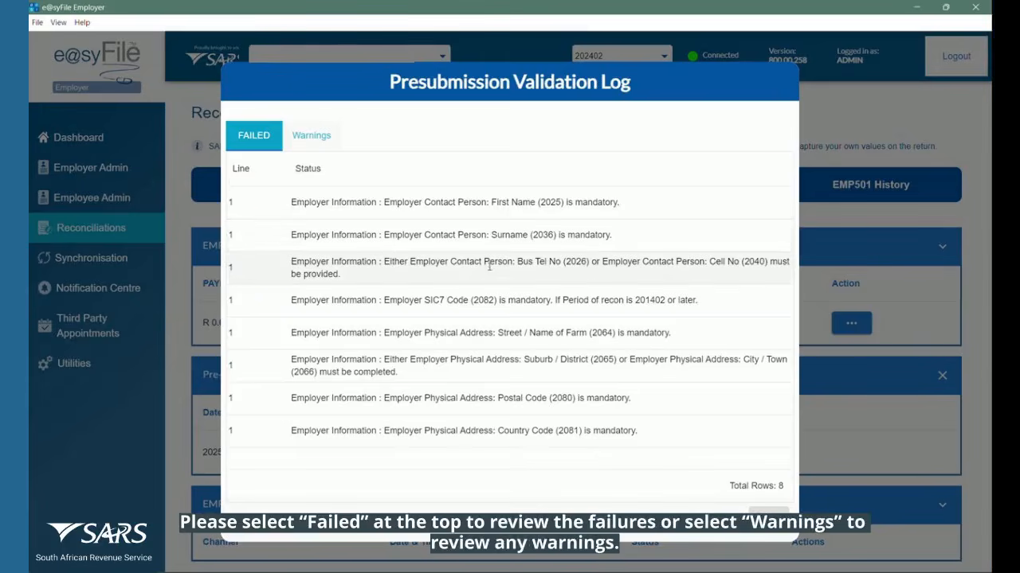
left_click(310, 139)
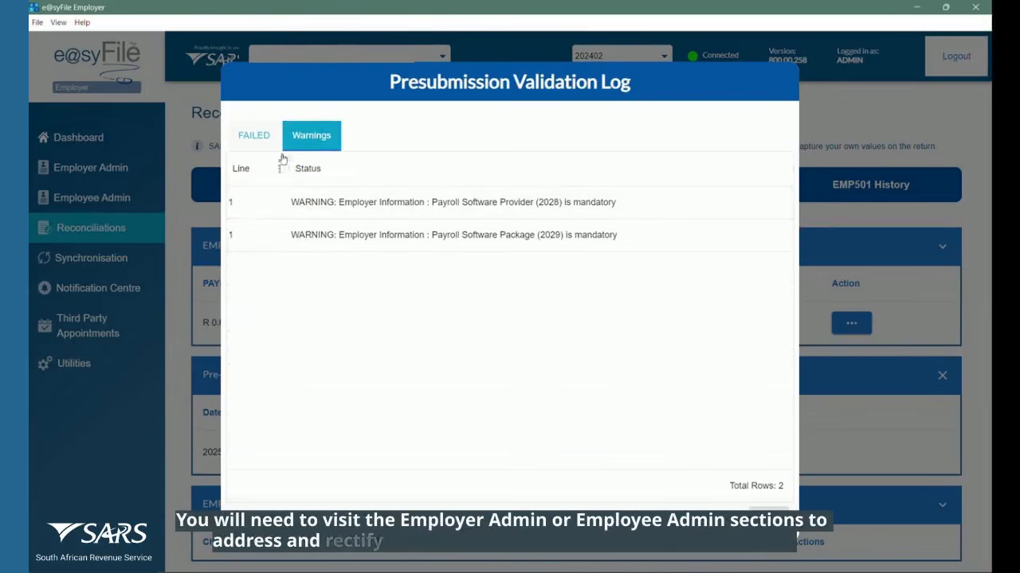
left_click(253, 135)
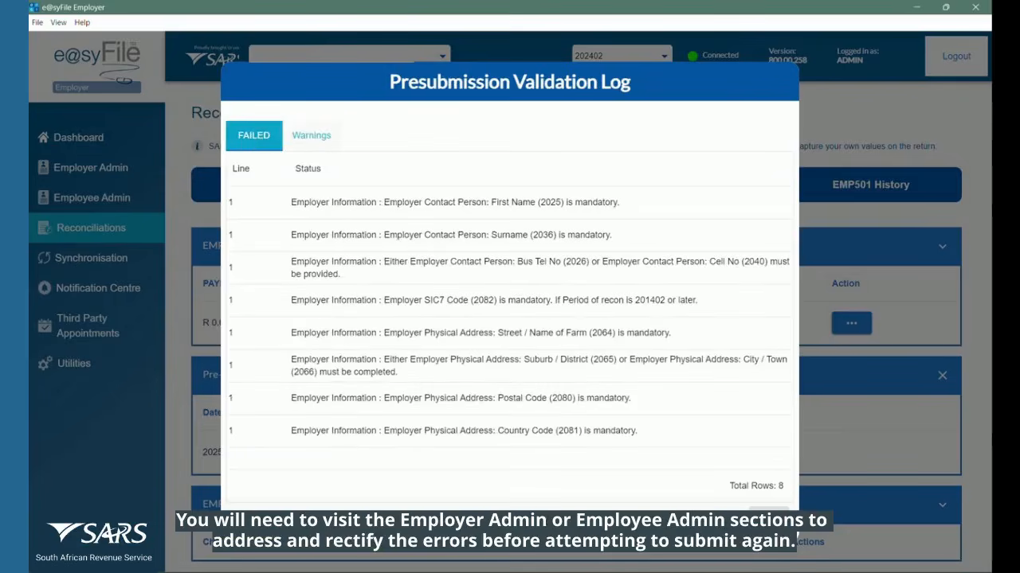
left_click(769, 519)
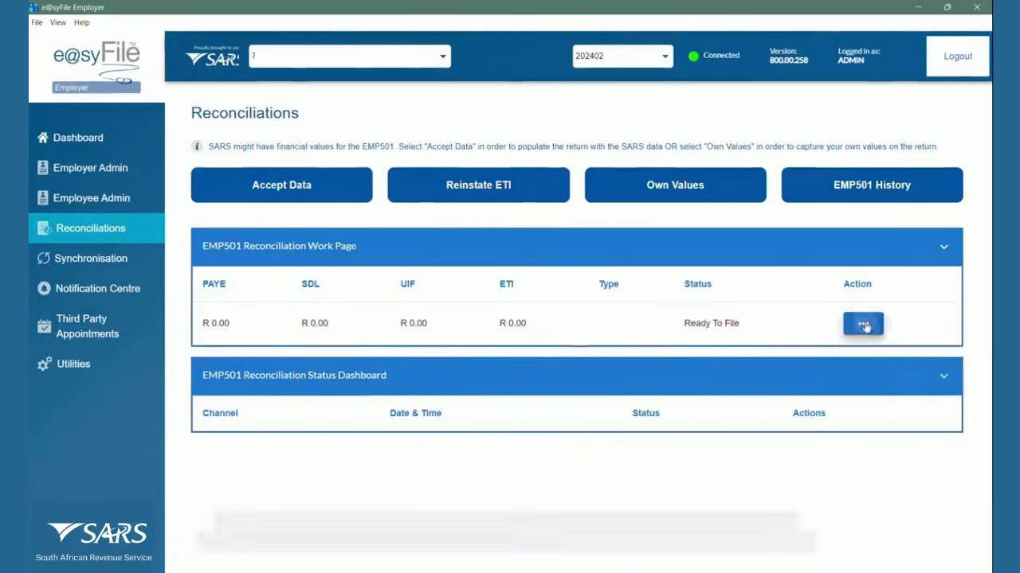
- Submit the Ready To File EMP501 reconciliation to SARS, logging in with the eFiling password, and close the submission message
left_click(864, 324)
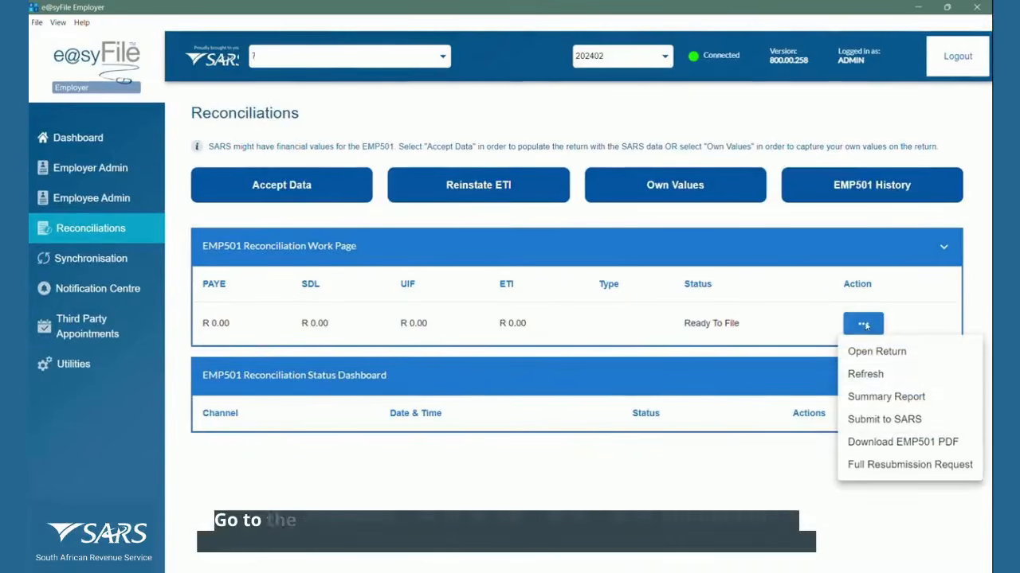
left_click(877, 420)
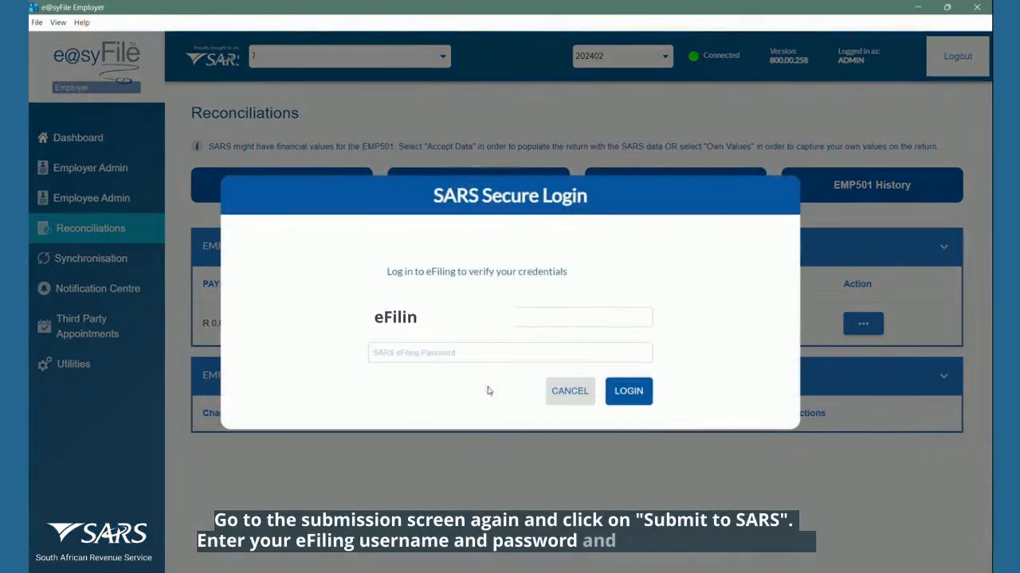
left_click(411, 352)
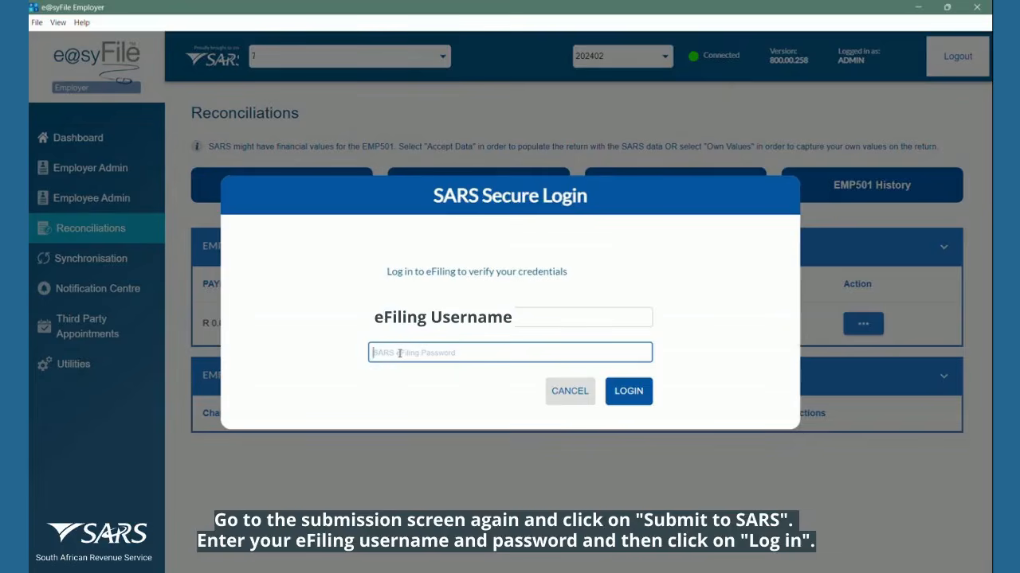
type("•••••••••")
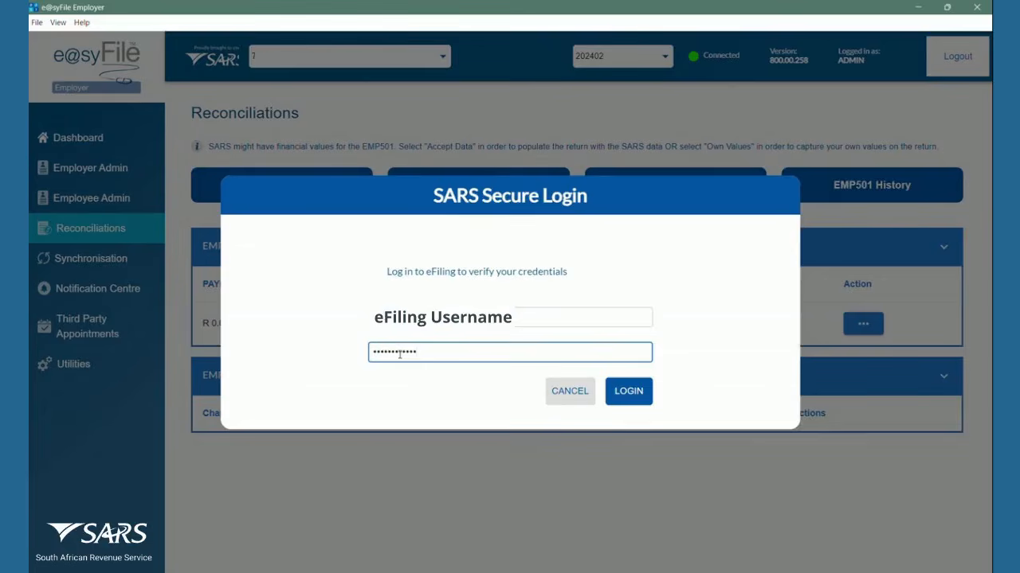
left_click(638, 402)
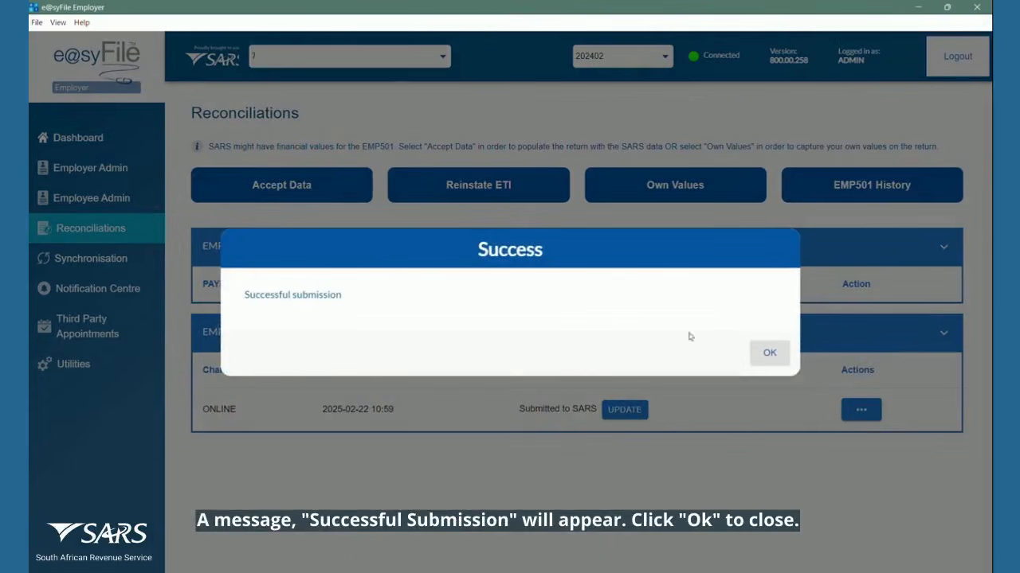
left_click(770, 355)
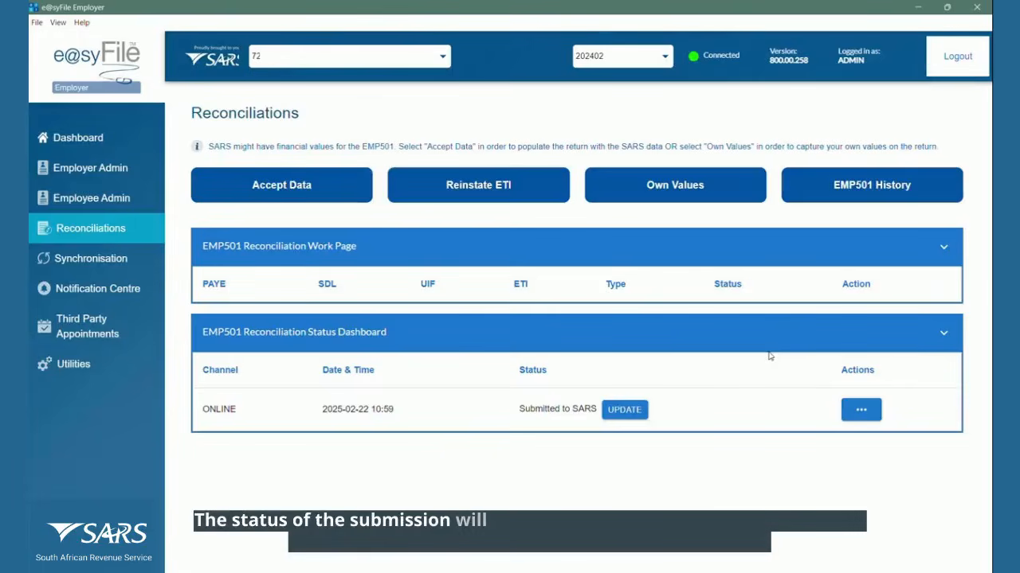
- Update the online submission's status from SARS, logging in again with the eFiling password
left_click(624, 409)
left_click(448, 352)
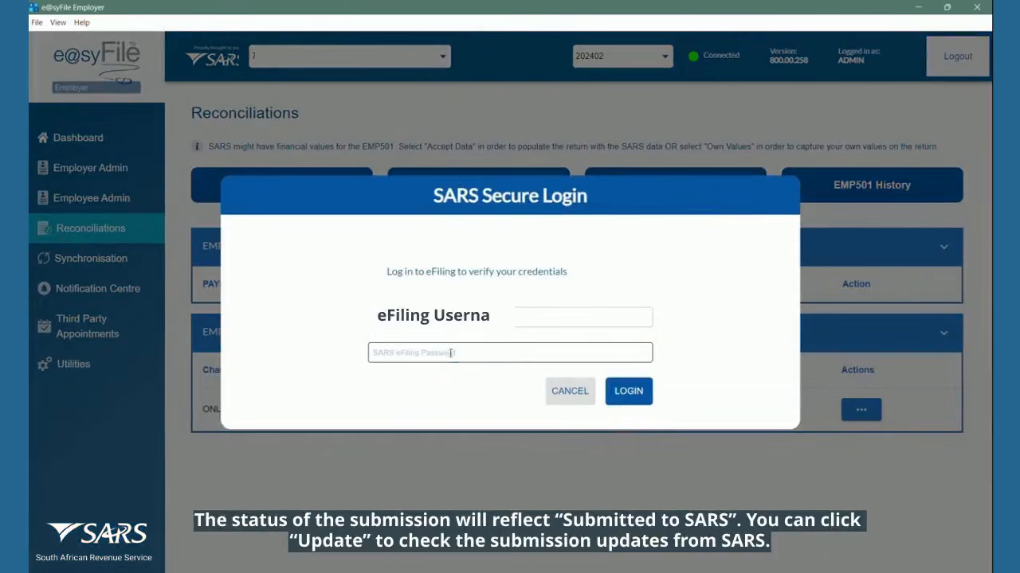
type("•••••")
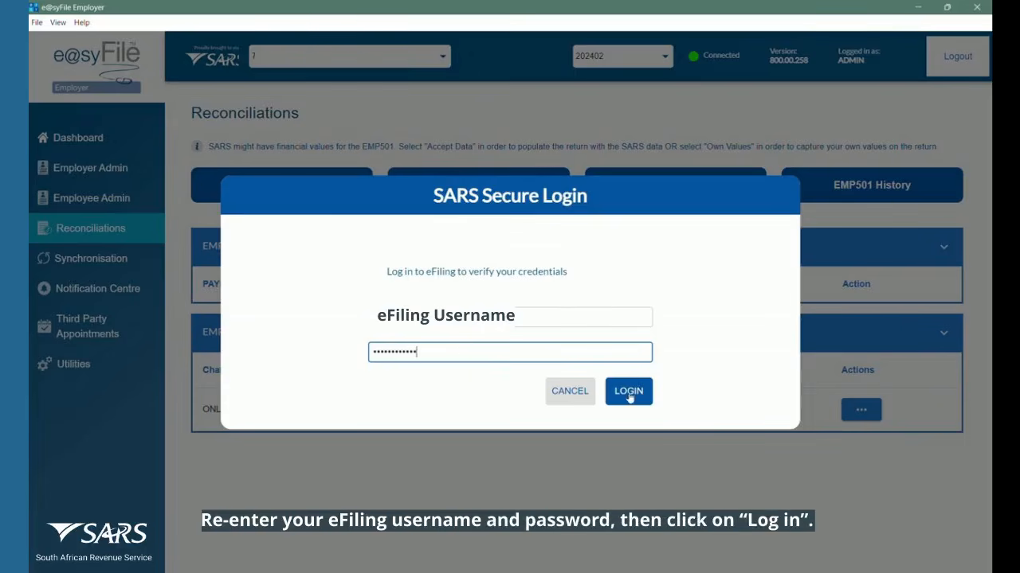
left_click(629, 394)
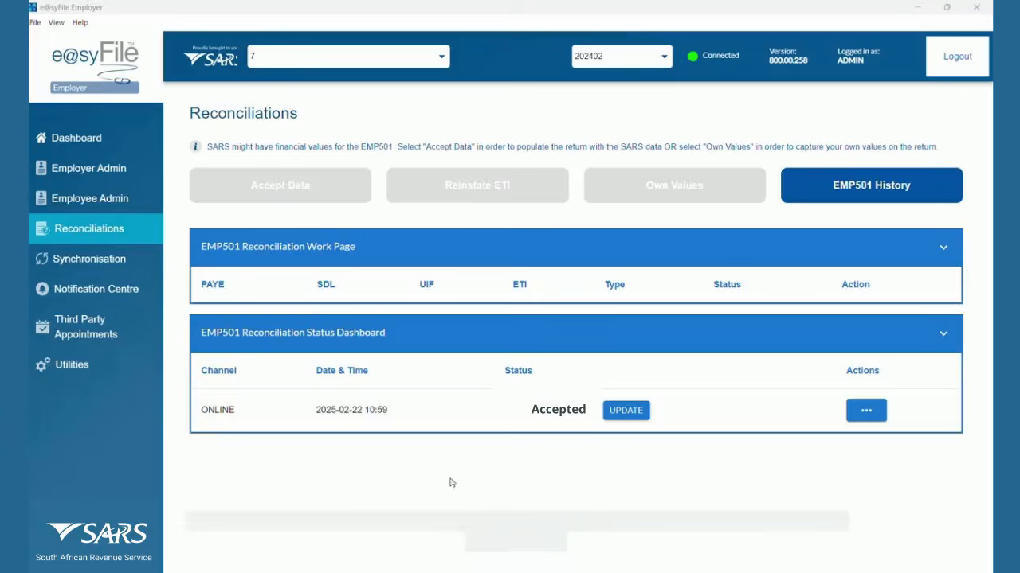
- Open the ETV Report for the accepted online EMP501 submission and download its Employee Tax Validation reports
left_click(868, 412)
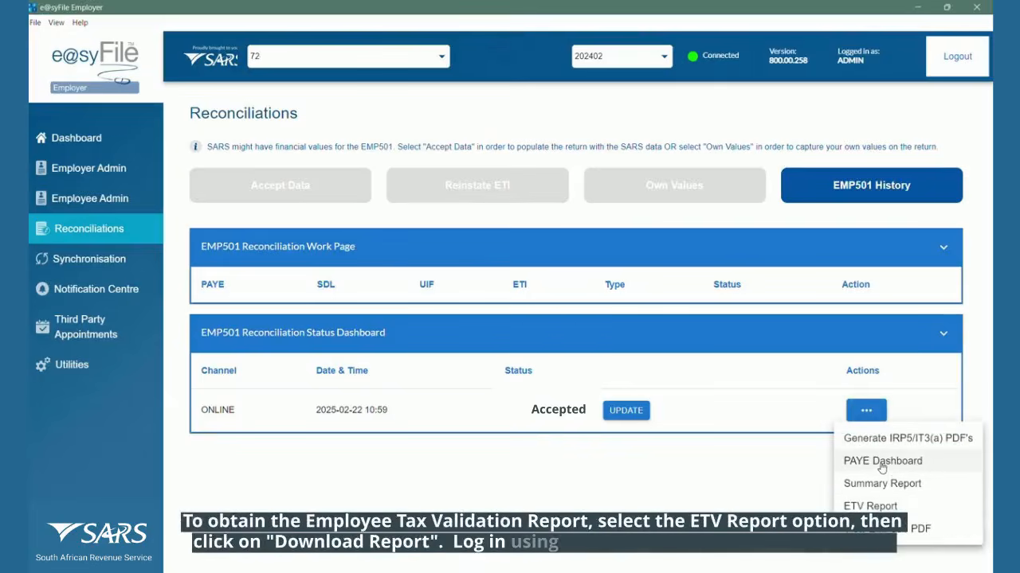
left_click(870, 506)
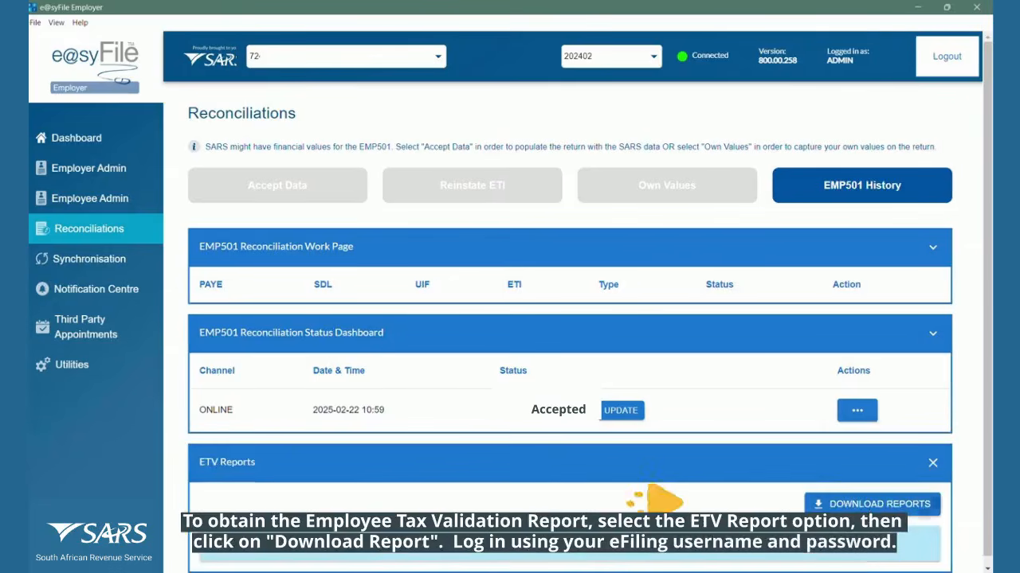
scroll(649, 494, "down", 1)
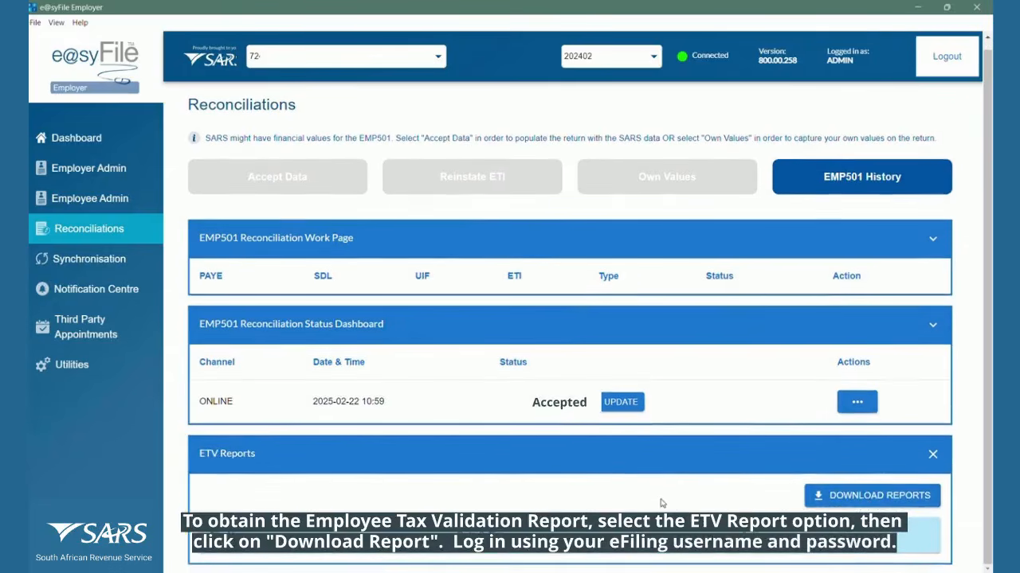
left_click(883, 498)
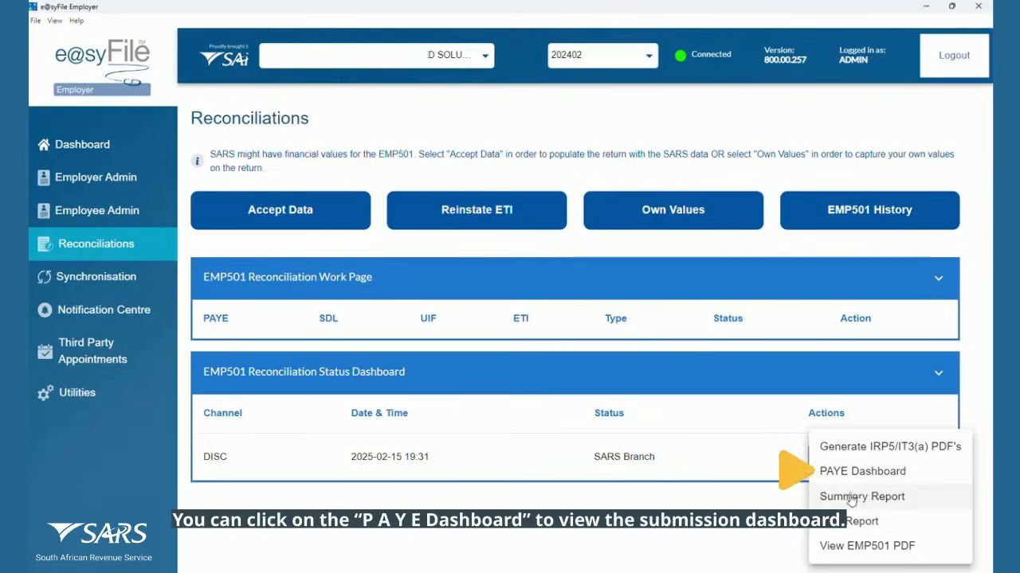
- Open the PAYE Dashboard for the DISC submission, and export all its IRP5/IT3(a) certificates as PDFs, choosing a save location
left_click(851, 473)
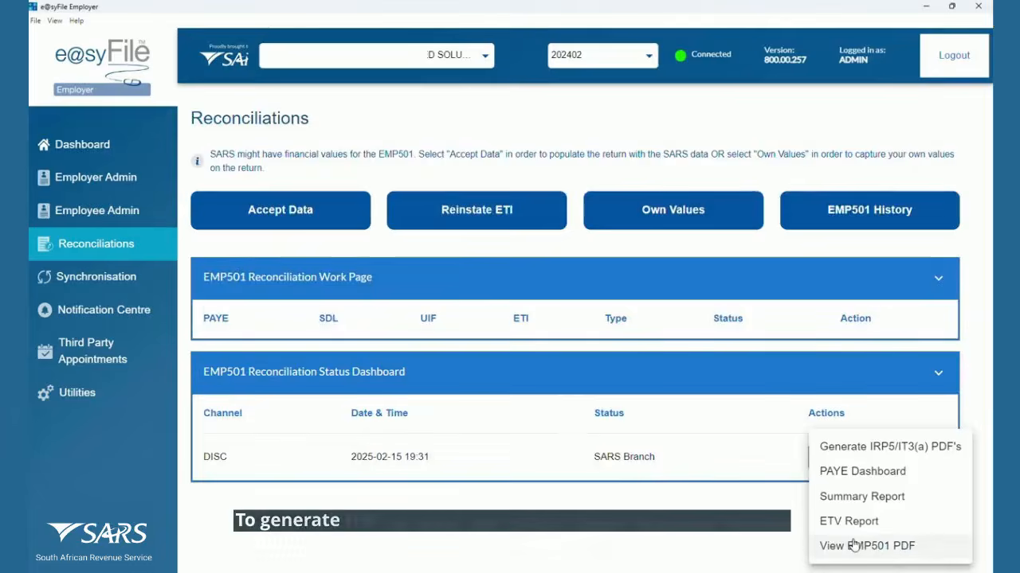
left_click(932, 447)
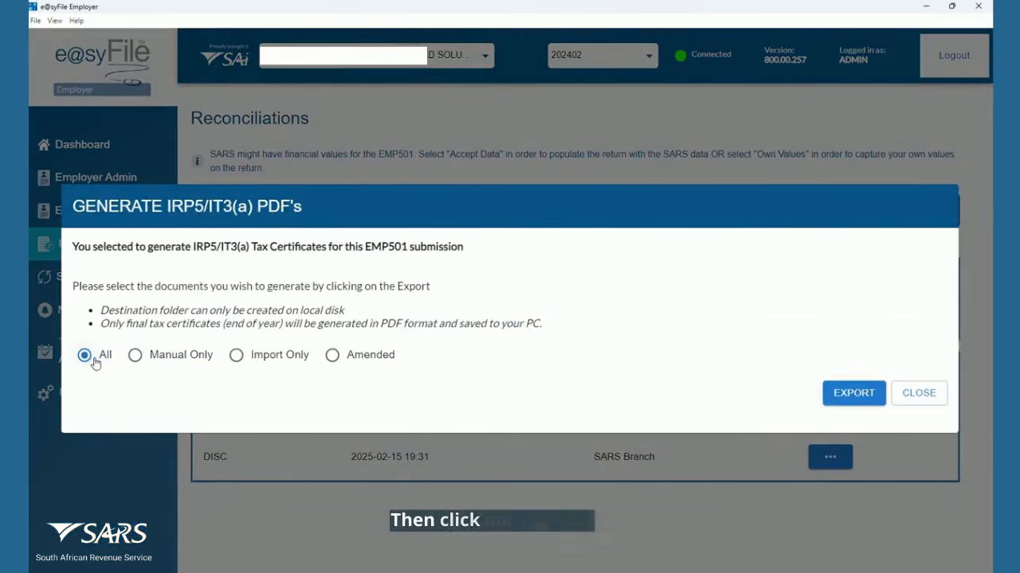
left_click(849, 394)
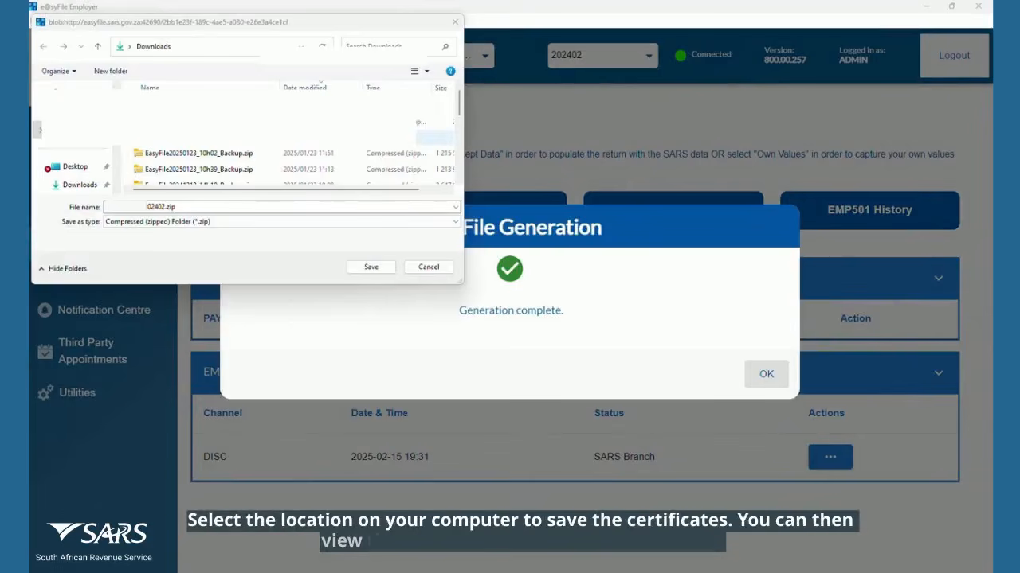
left_click(83, 174)
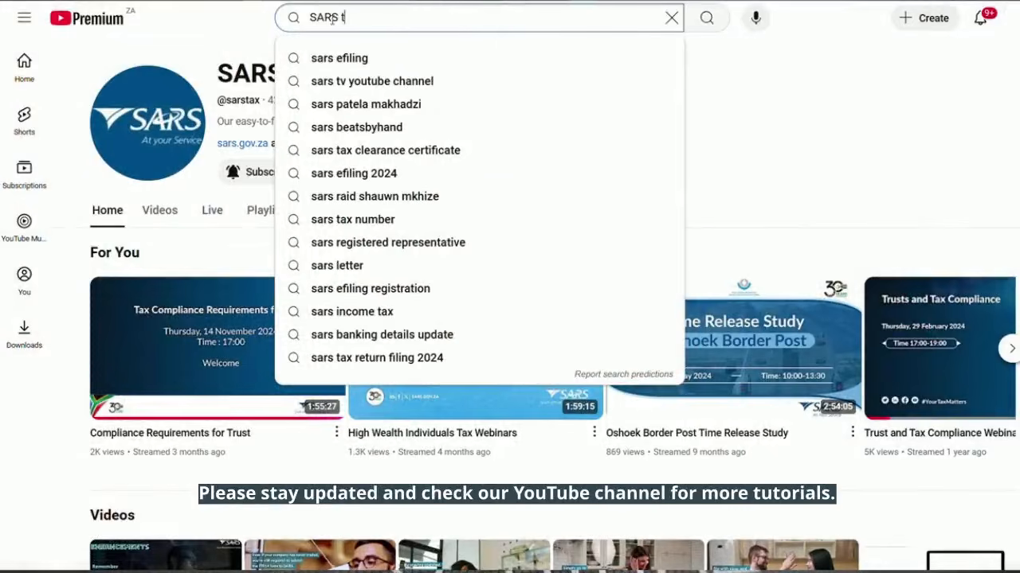
- On YouTube, enter "SARS tv" as the search text and dismiss the search suggestions
type("v")
key("Escape")
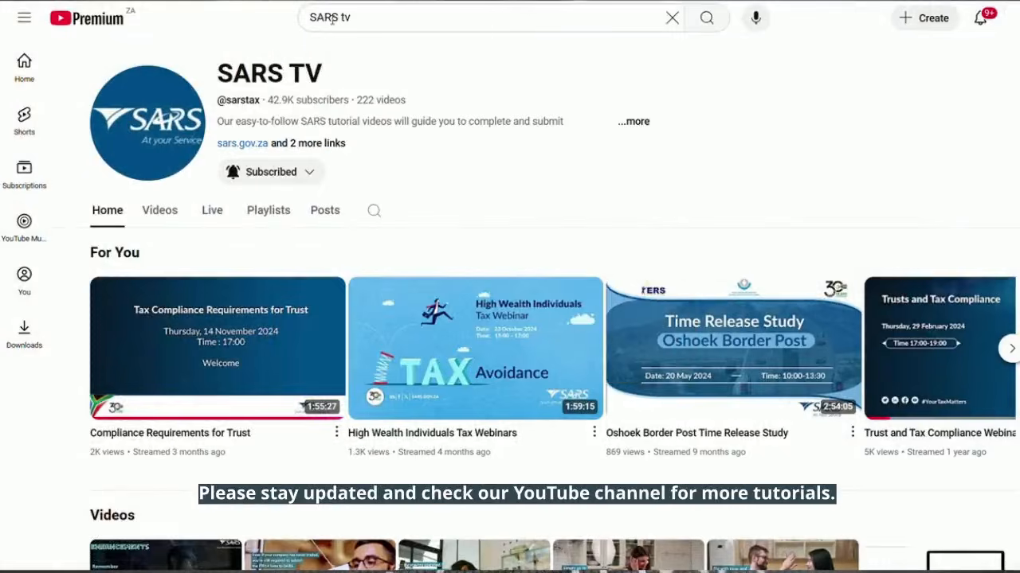